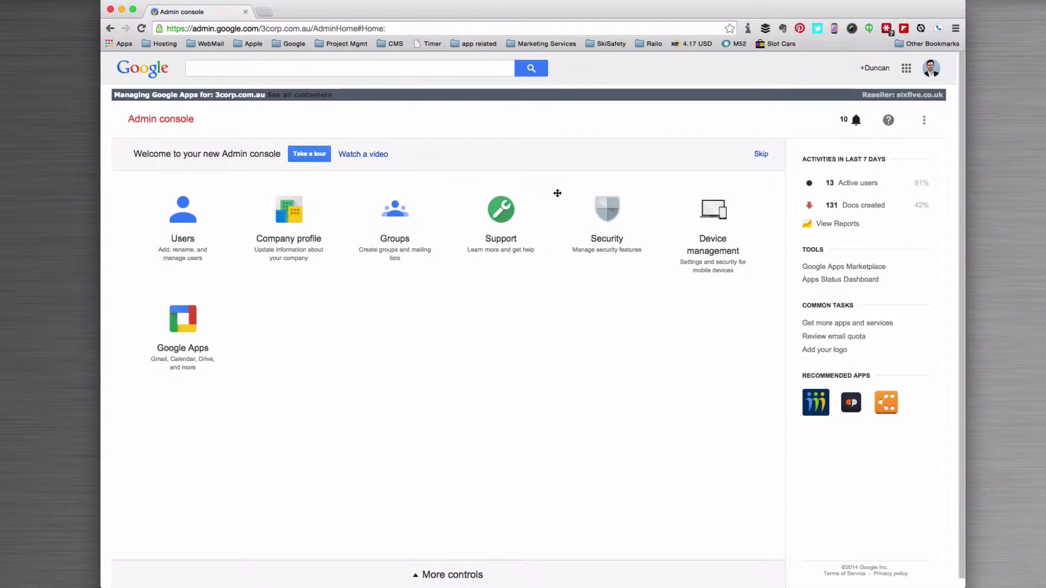
Open the Users list from the Admin console home.
click(174, 227)
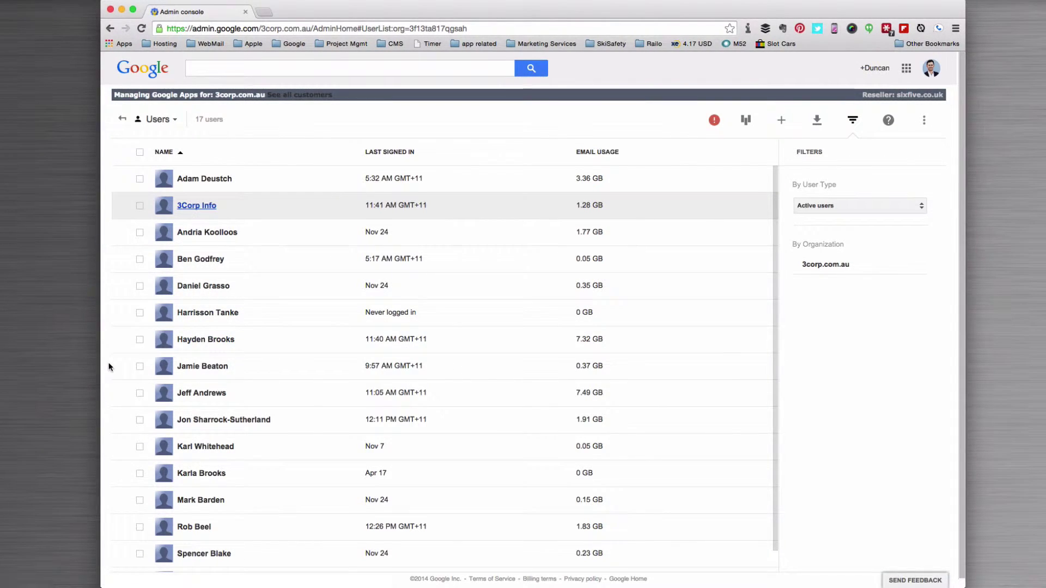
click(209, 180)
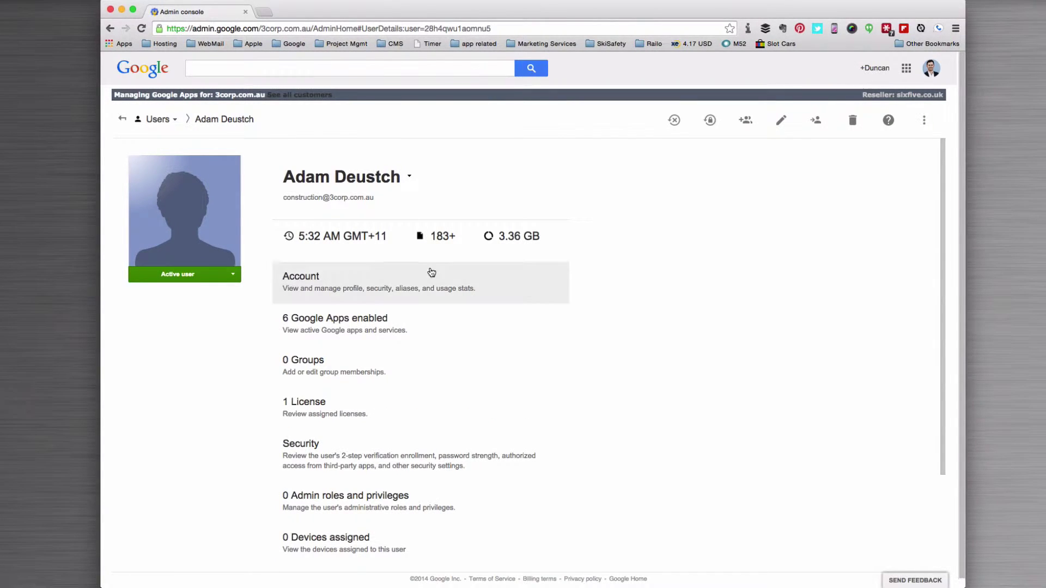
drag(282, 198, 323, 198)
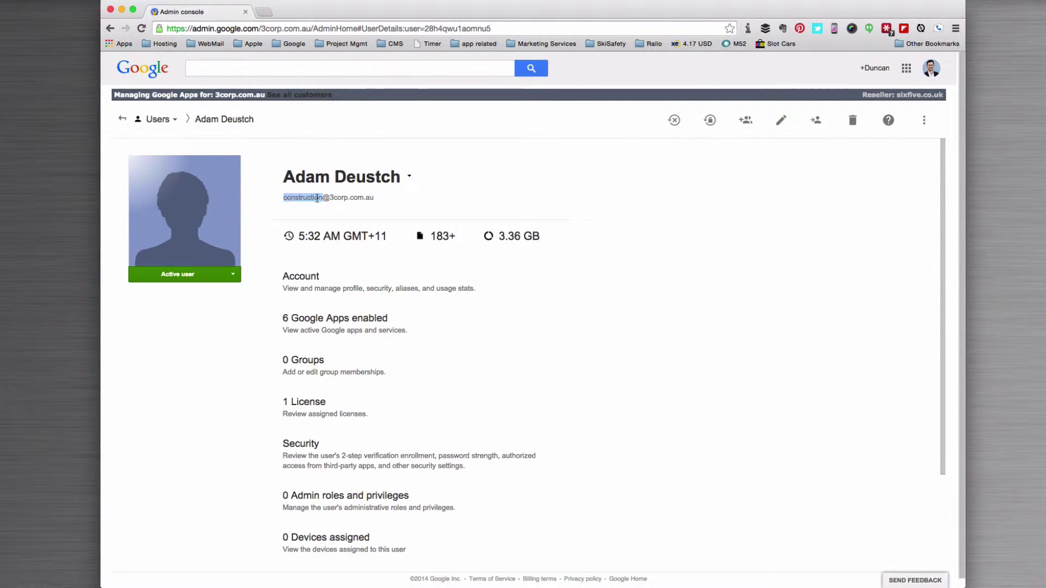
drag(320, 198, 326, 199)
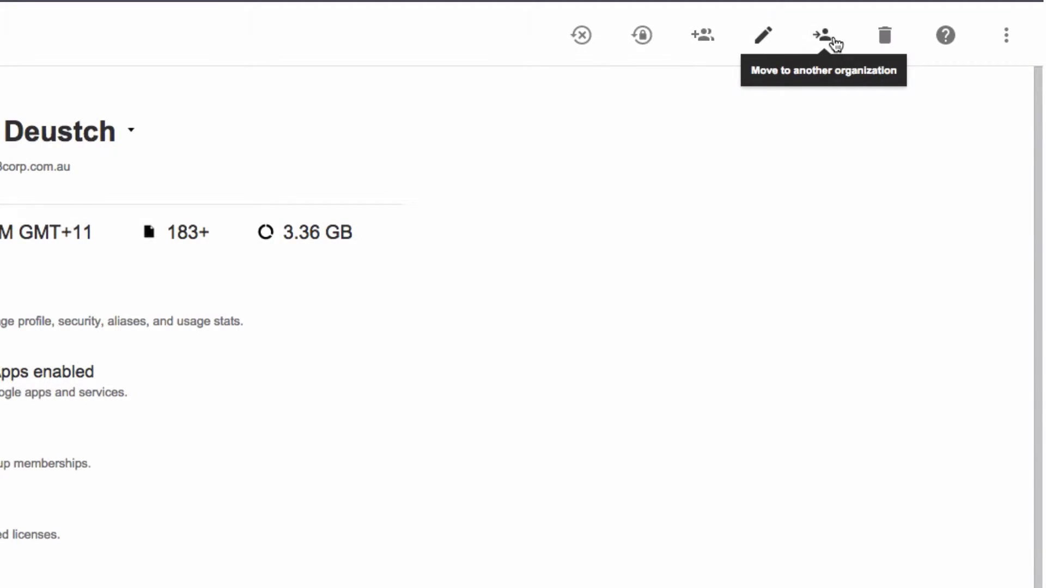
click(760, 40)
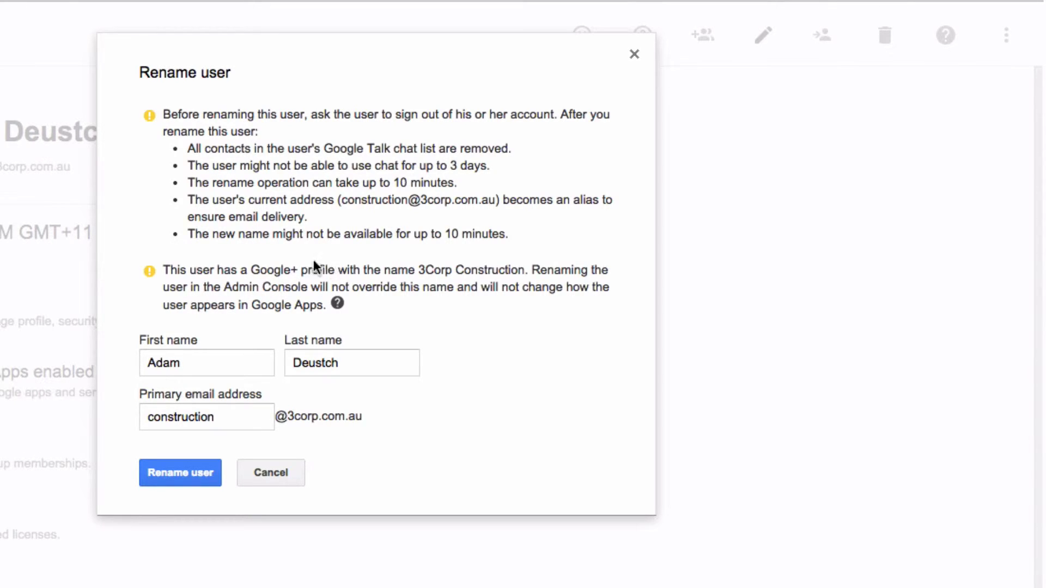
double_click(197, 359)
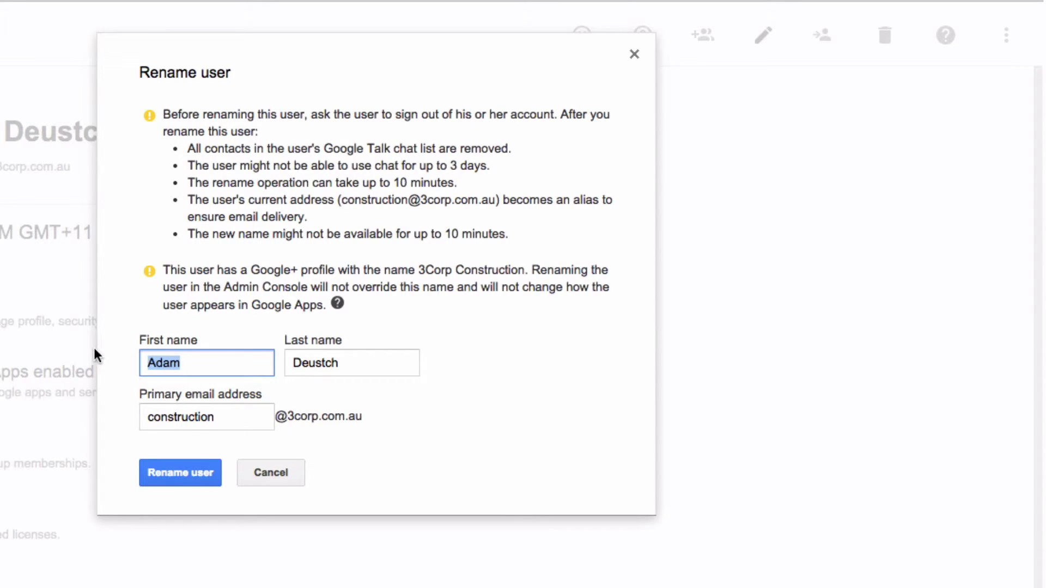
text(Juliana)
key(Tab)
text(Vargas)
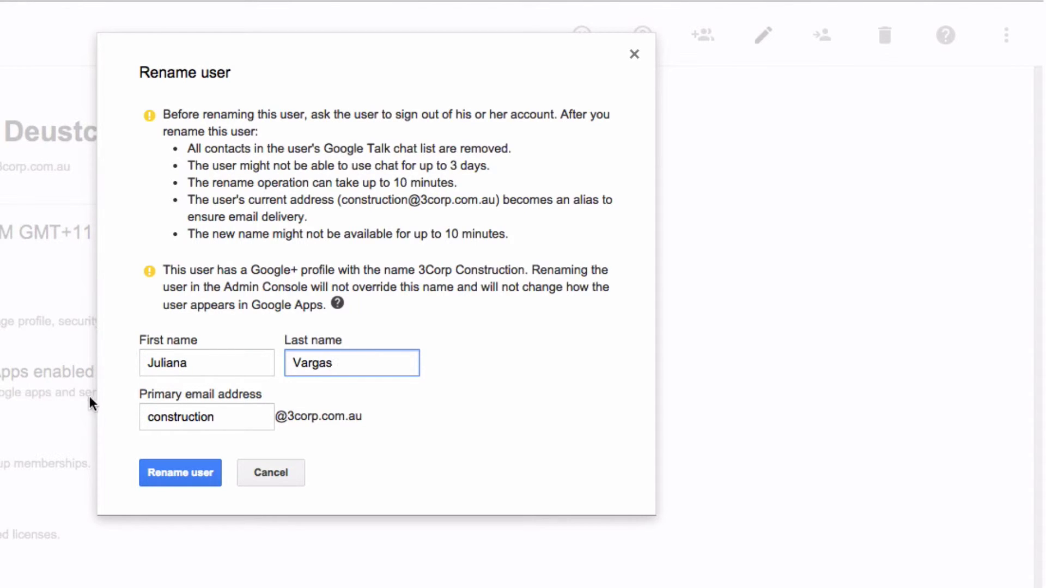
double_click(232, 417)
text(j)
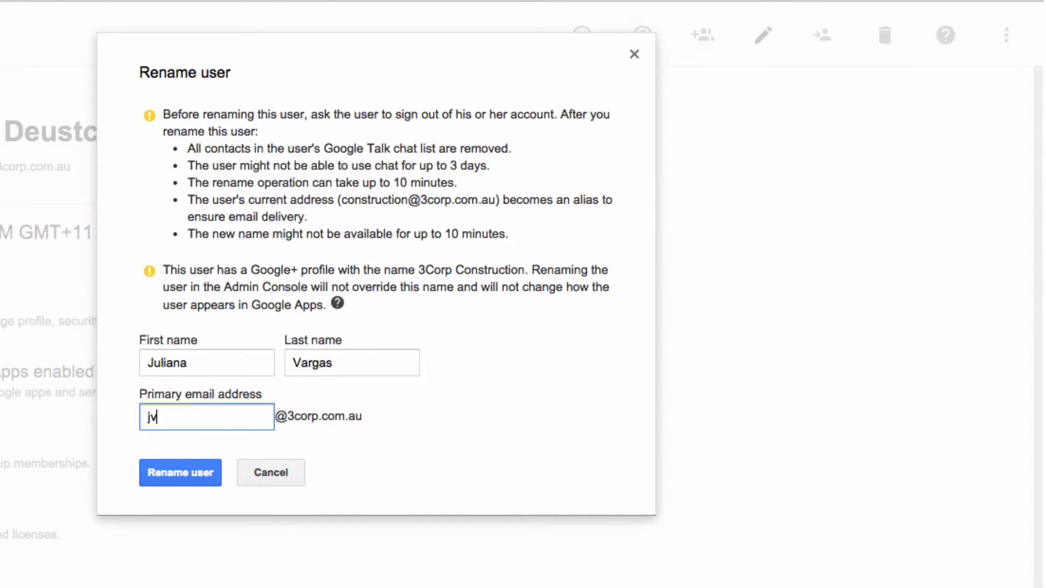
text(v)
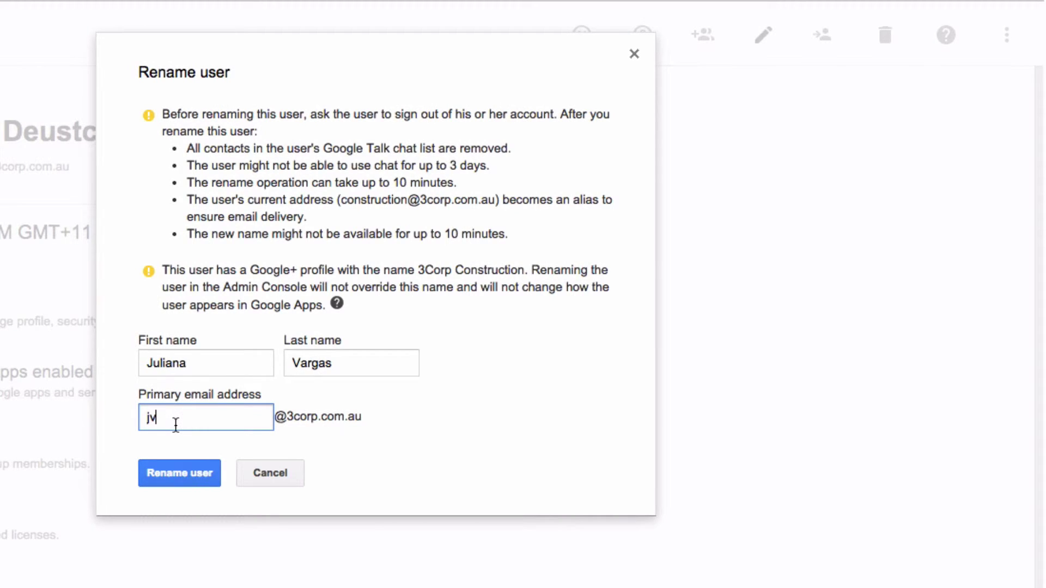
click(172, 474)
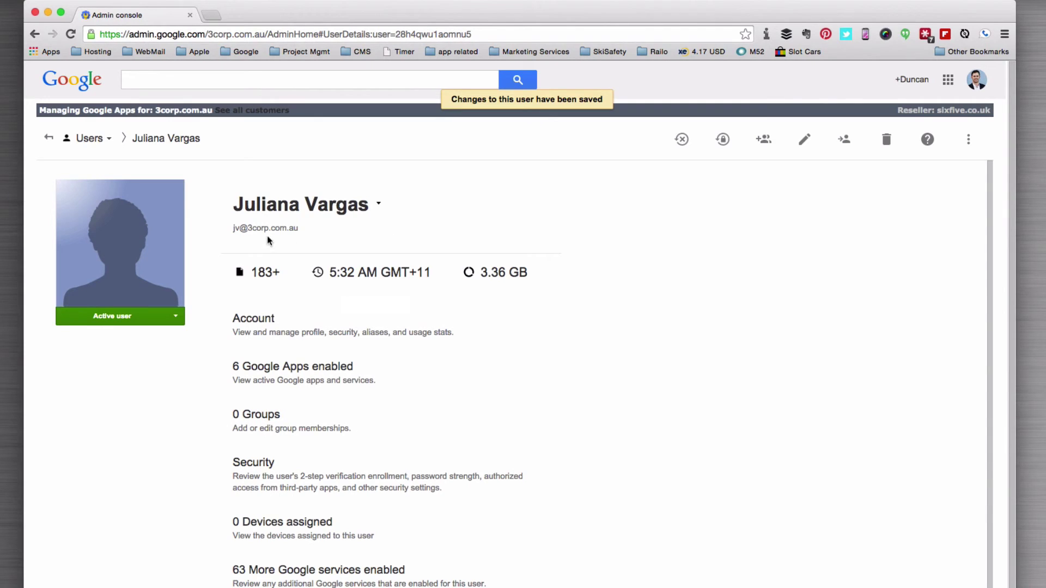
click(272, 329)
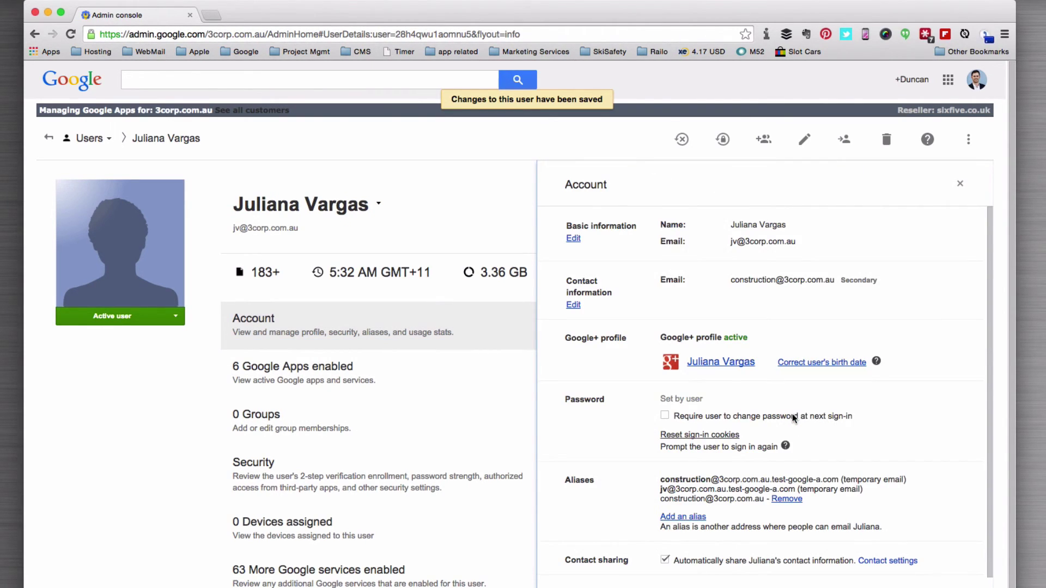
scroll(634, 459, down, 1)
drag(658, 448, 761, 449)
click(712, 448)
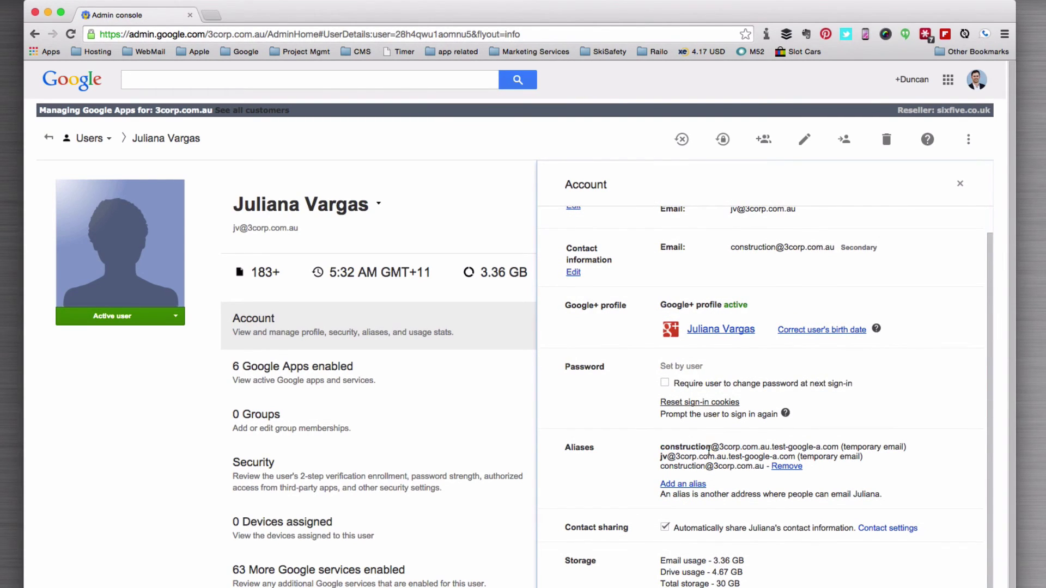
drag(660, 466, 766, 466)
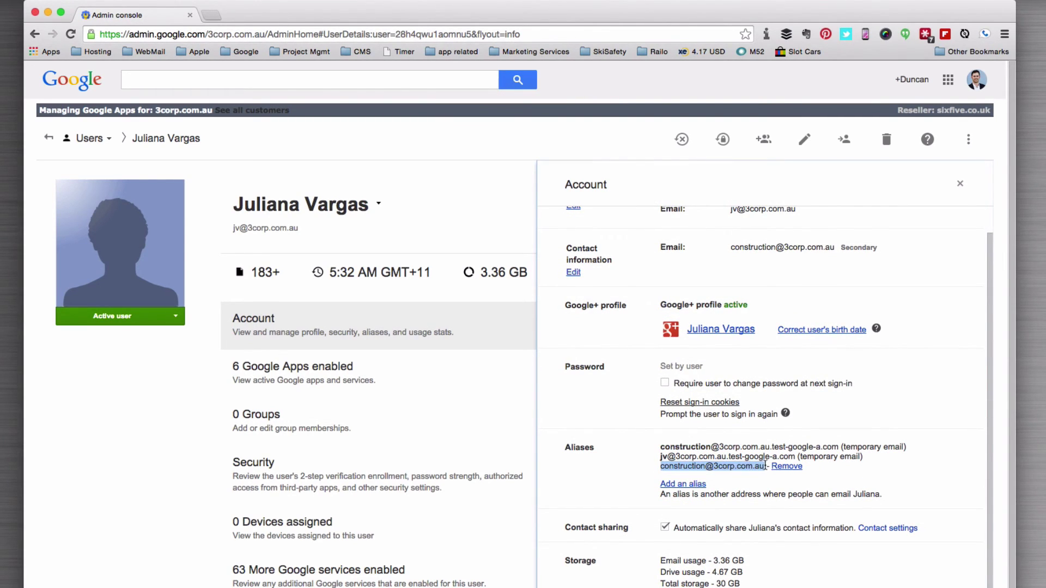
key(super+r)
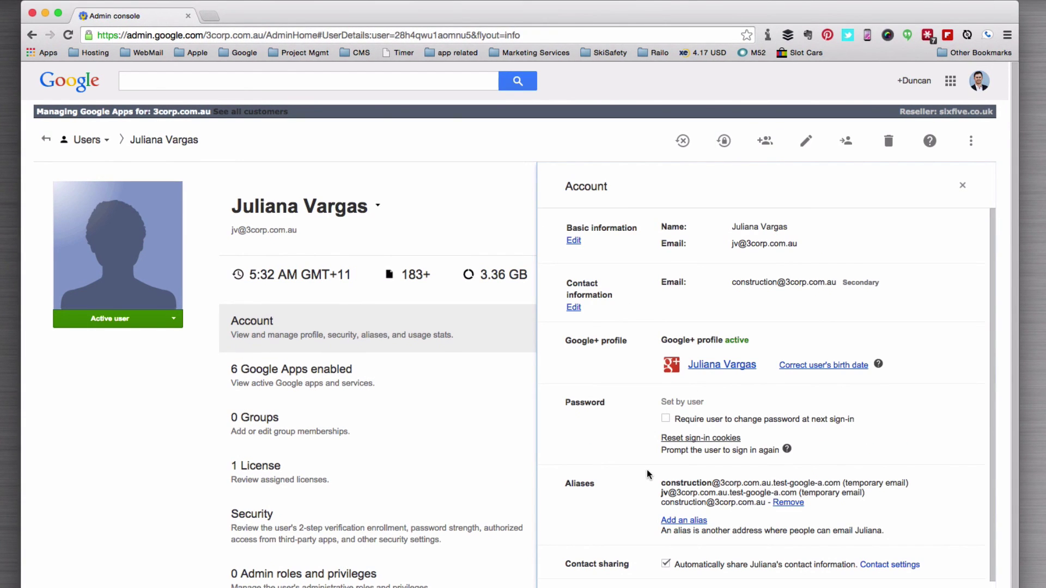